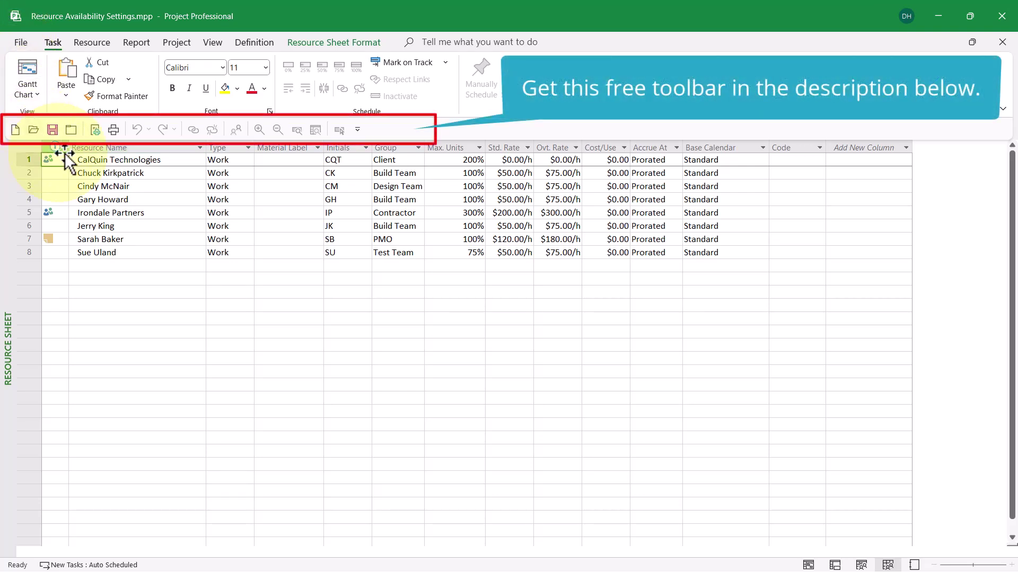
left_click(164, 162)
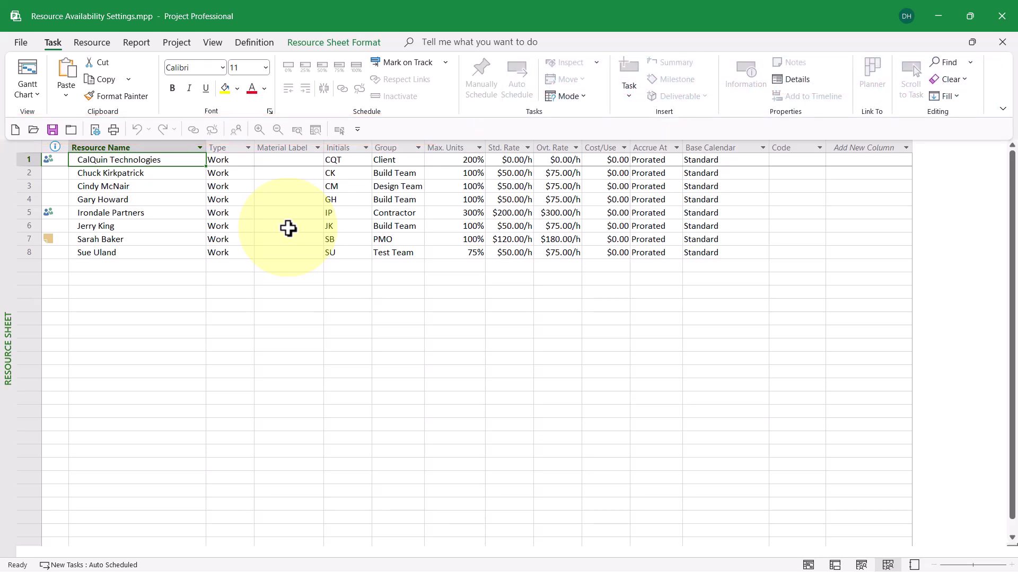
left_click(158, 176)
left_click_drag(158, 177, 150, 199)
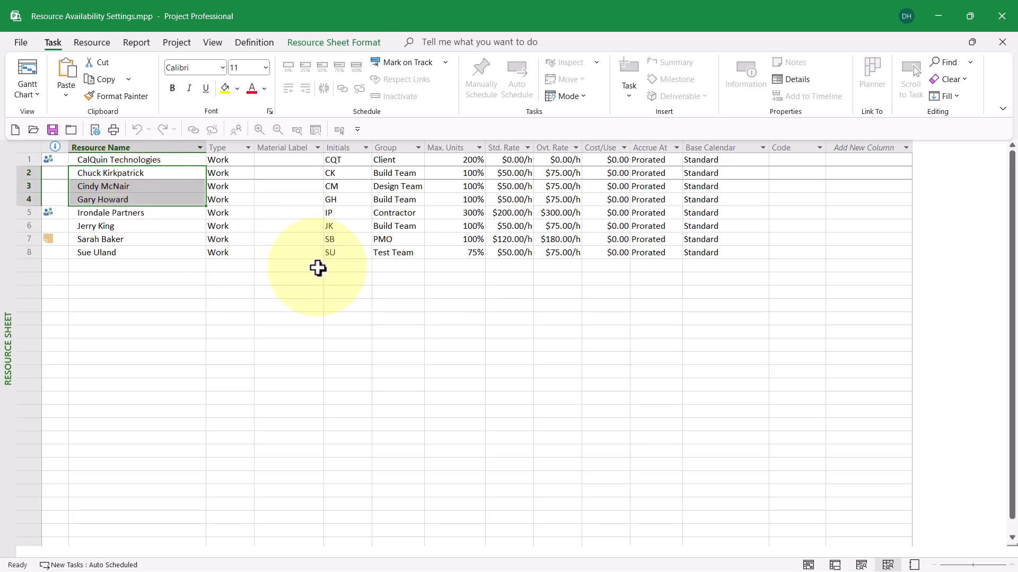
left_click(54, 173)
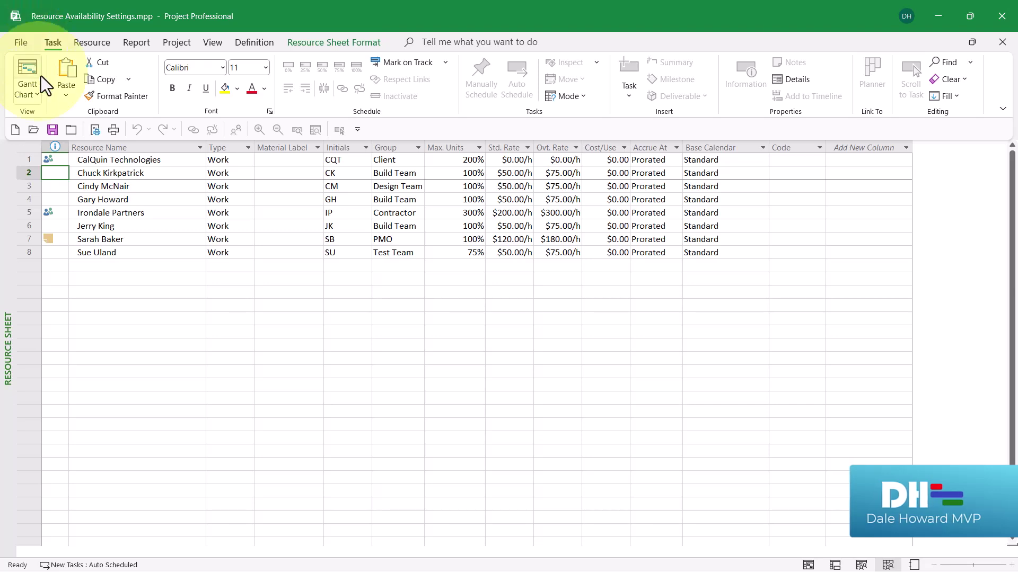
In the resource information of the PMO resource in row 7, set the first availability row's Available To date to 2/29/2028
left_click(111, 238)
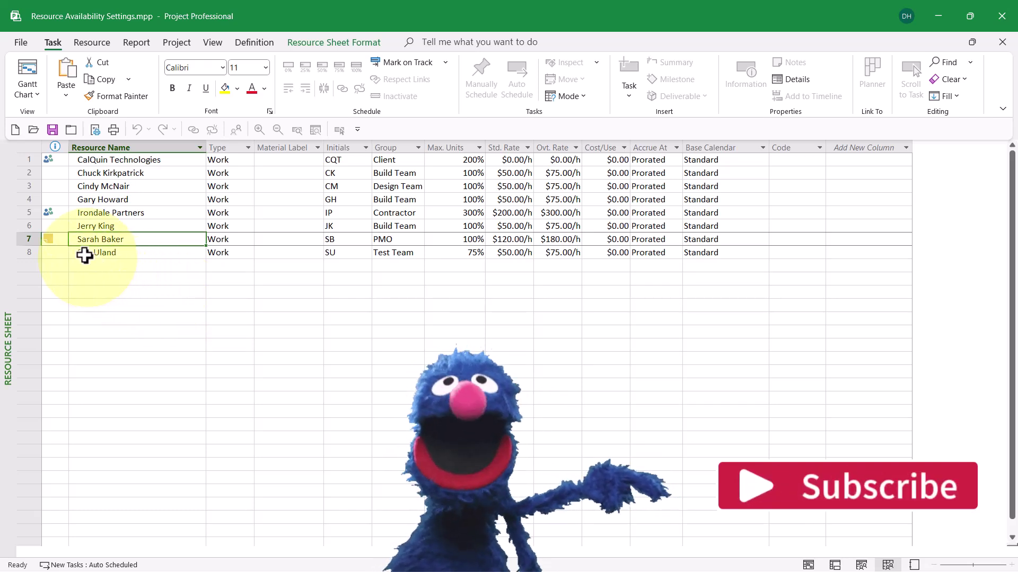
mouse_move(51, 239)
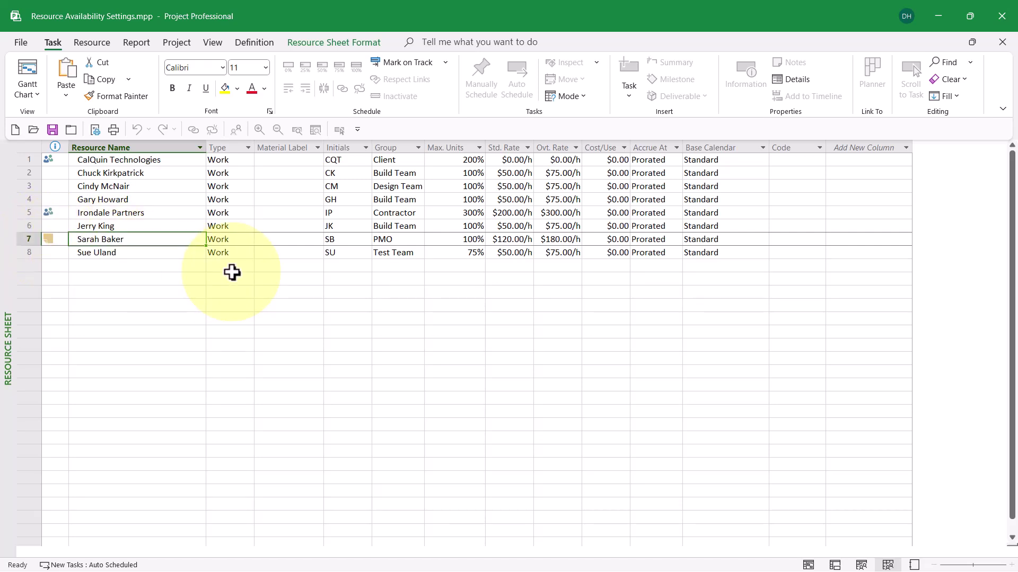
double_click(149, 238)
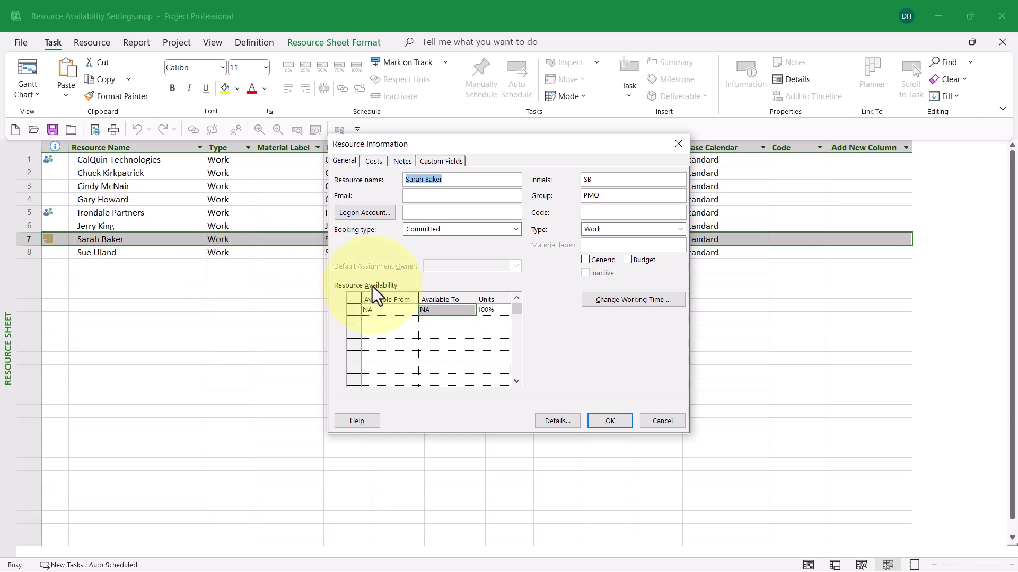
left_click(402, 311)
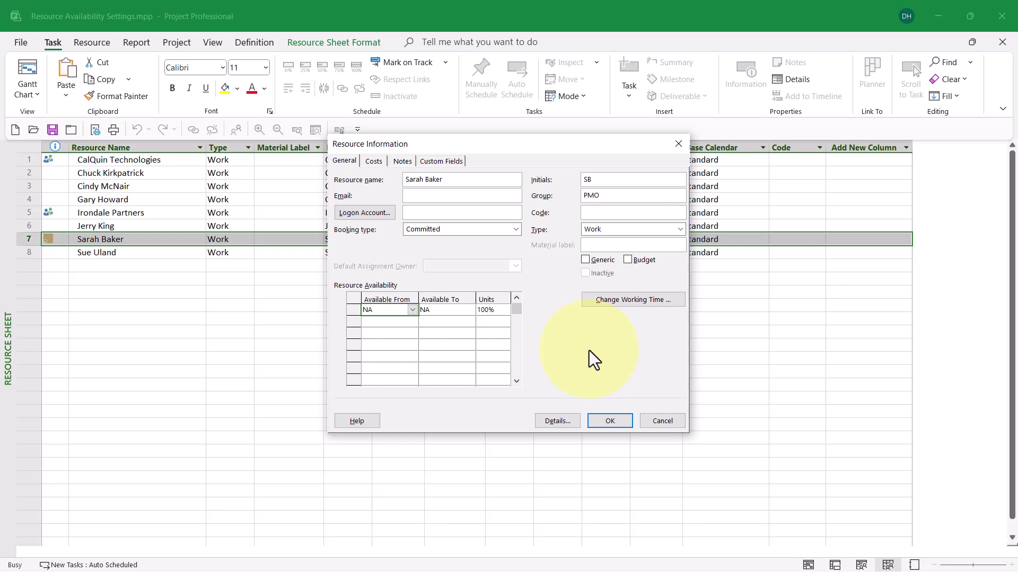
left_click(454, 311)
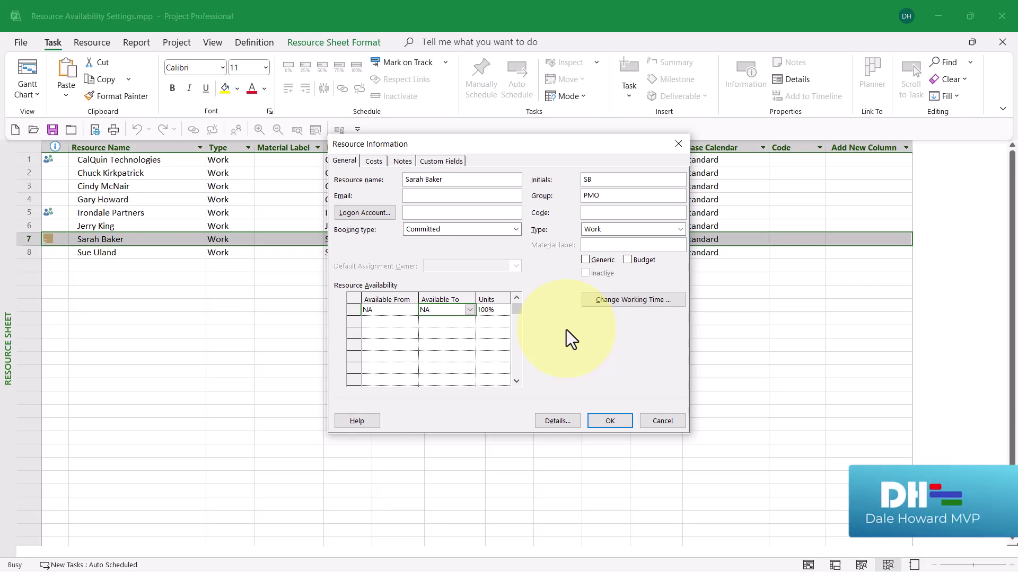
key("F2")
type("2/29/2028")
left_click(504, 310)
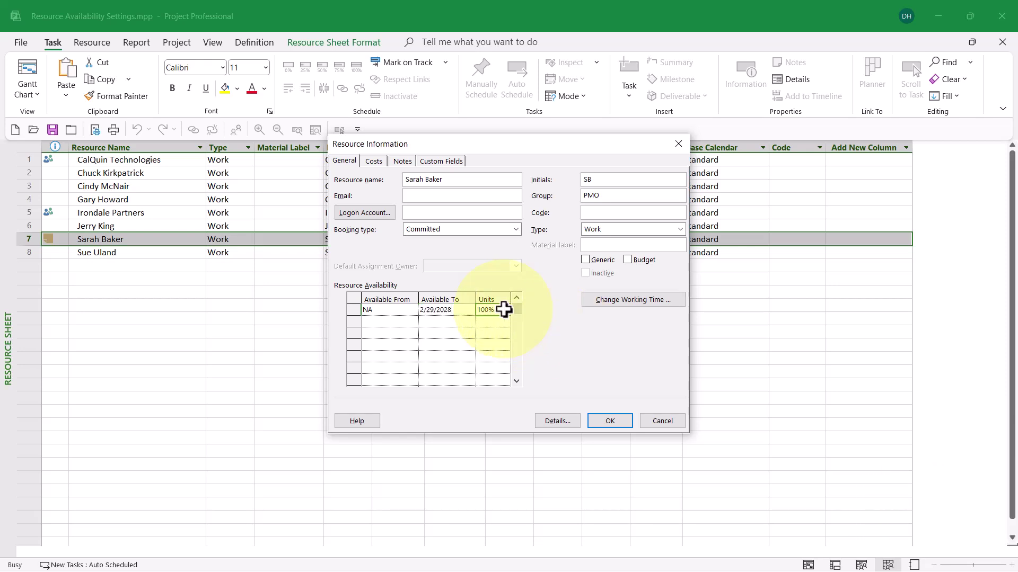
left_click(469, 310)
left_click(469, 311)
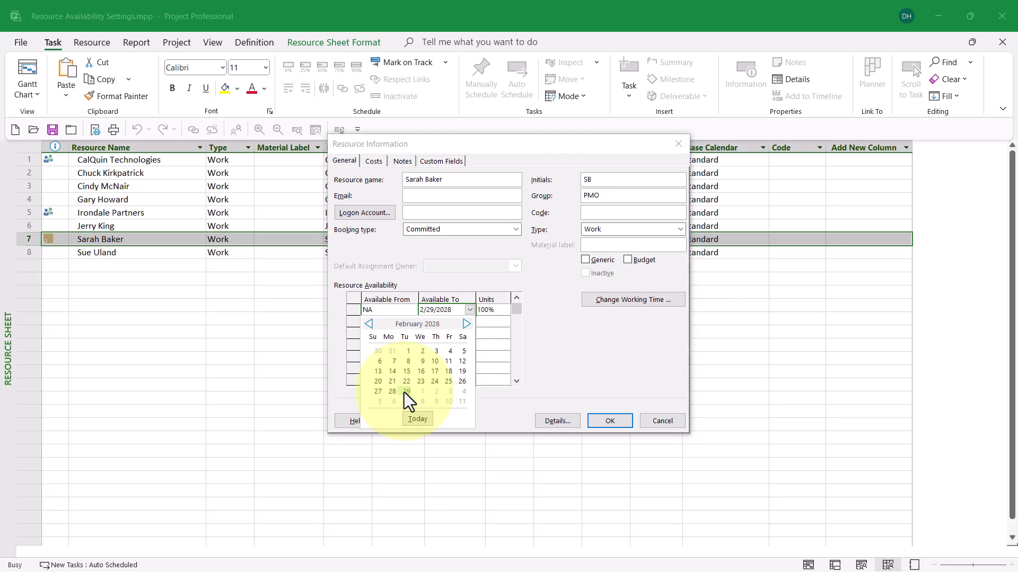
left_click(571, 356)
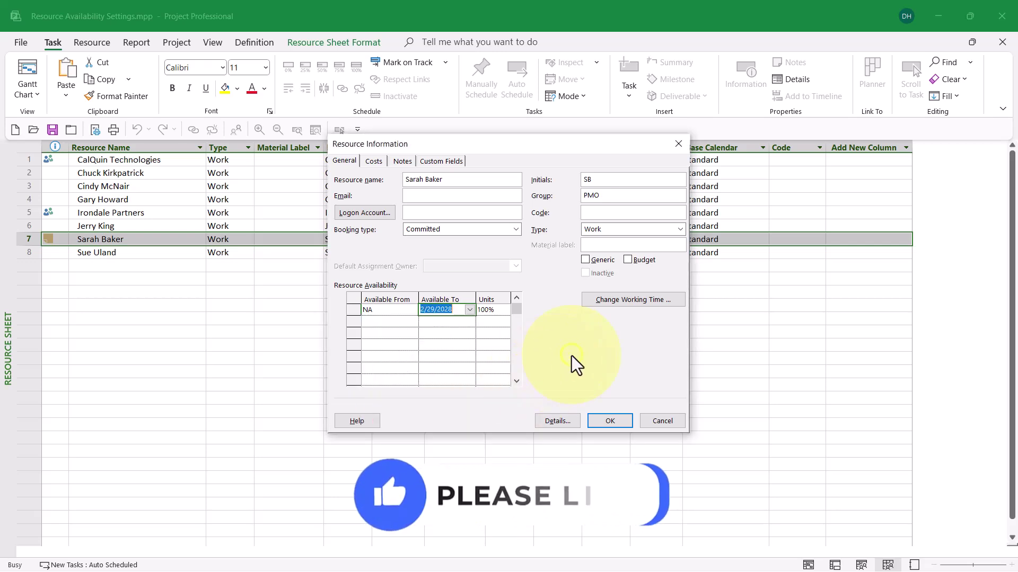
Add a second availability row for the PMO resource from 3/1/2028 to 5/31/2028 at 50% units
left_click(391, 321)
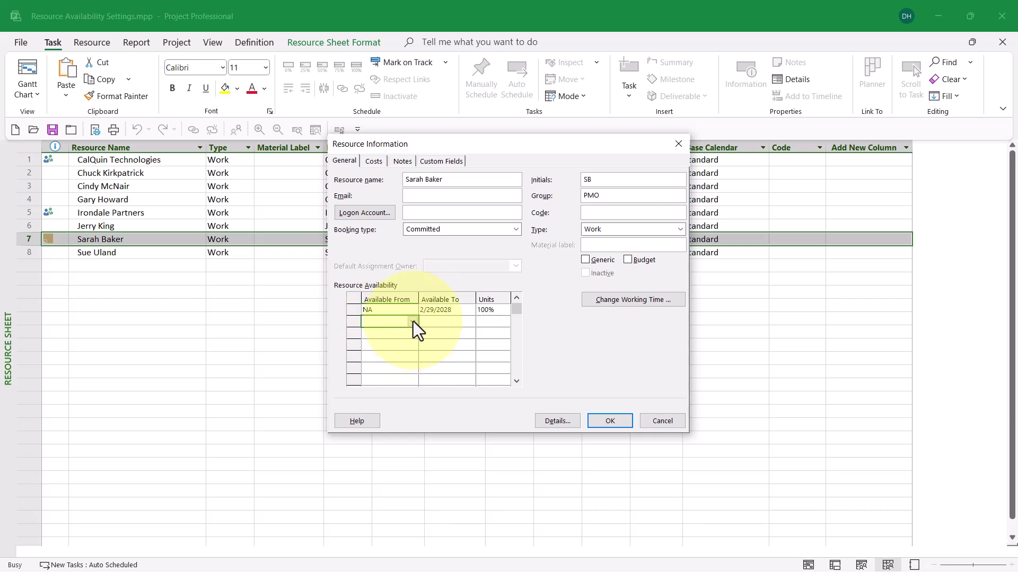
left_click(412, 321)
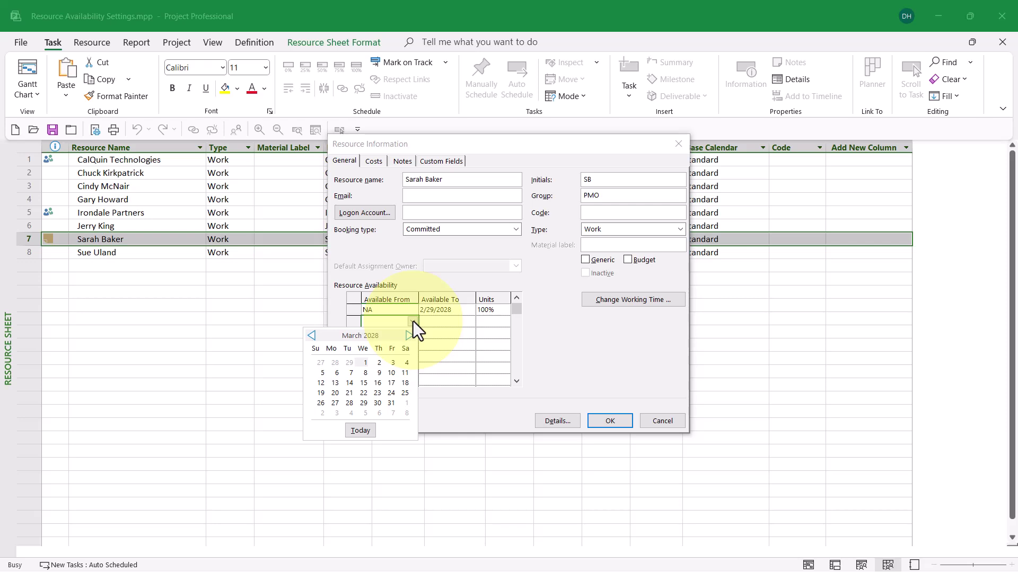
left_click(362, 363)
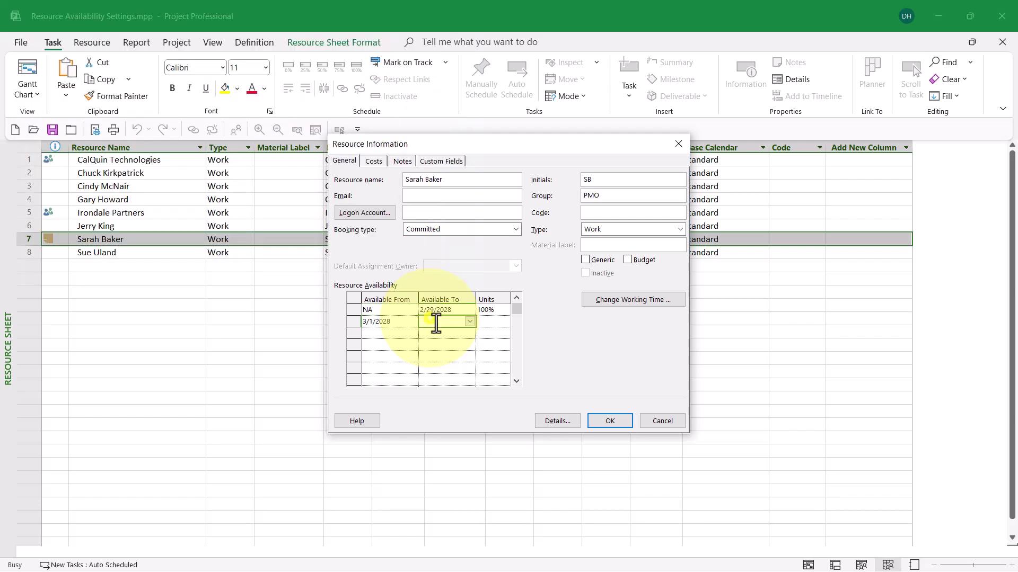
left_click(459, 324)
left_click(468, 323)
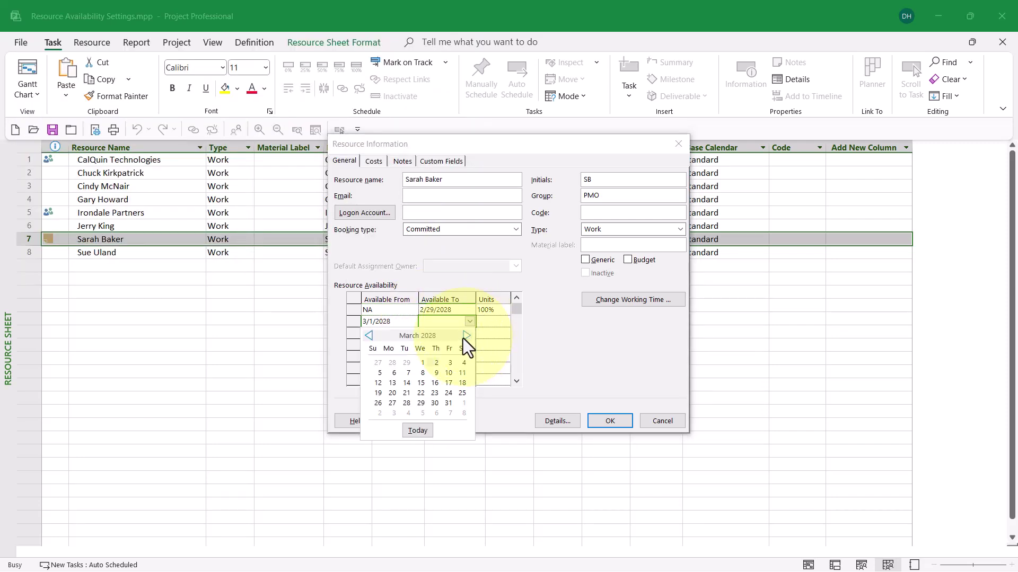
left_click(467, 336)
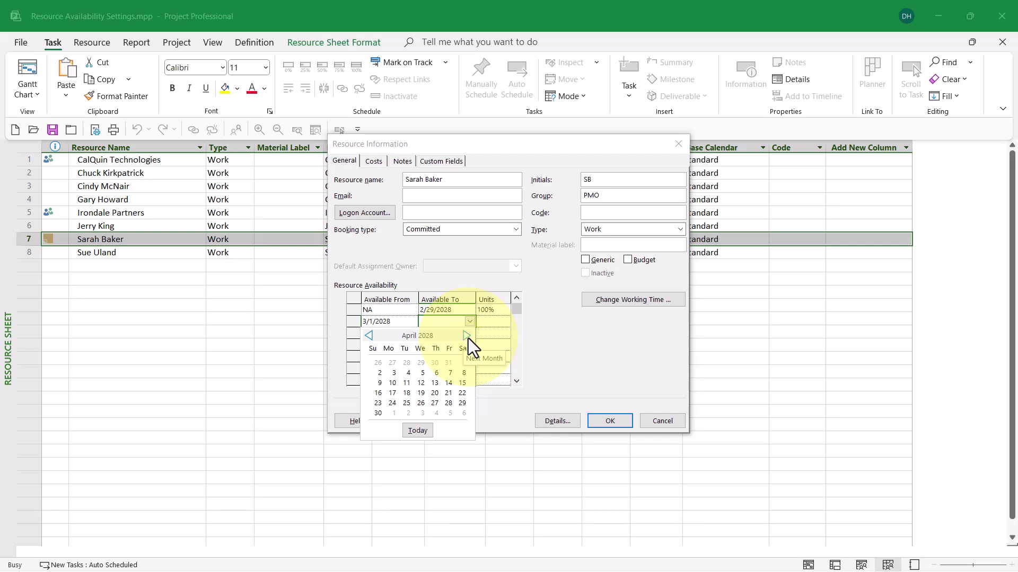
left_click(467, 336)
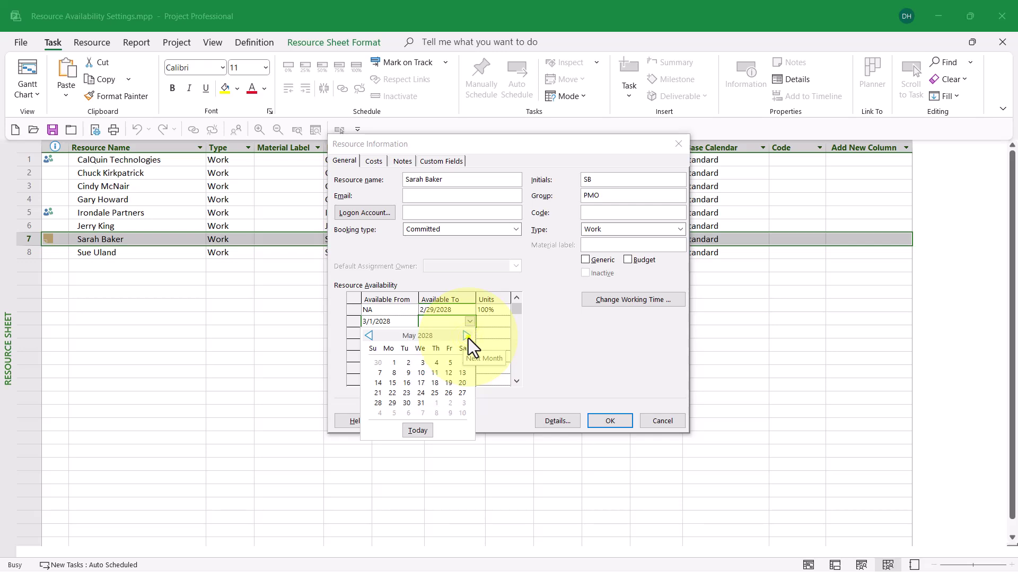
left_click(421, 403)
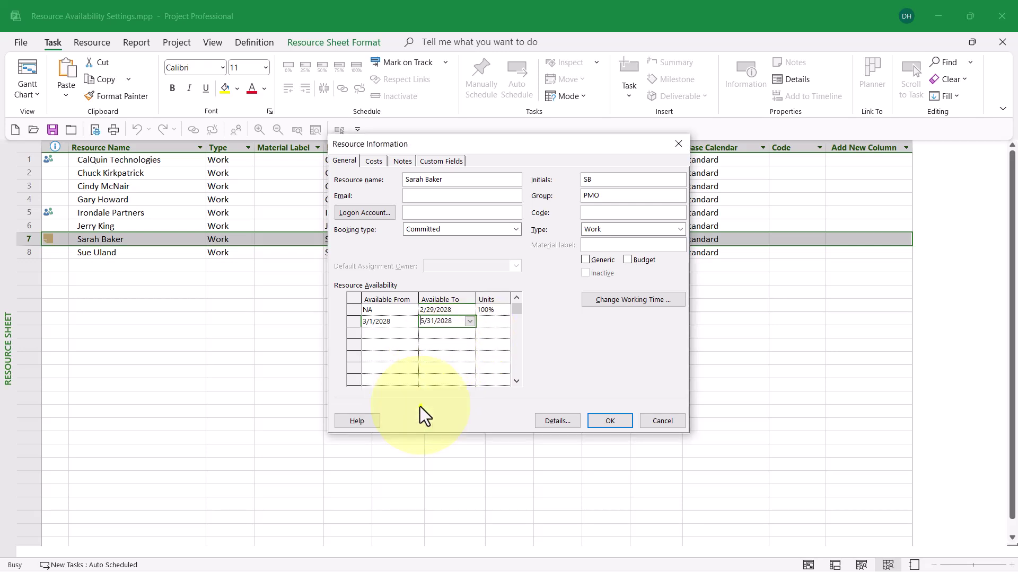
left_click(488, 323)
type("50")
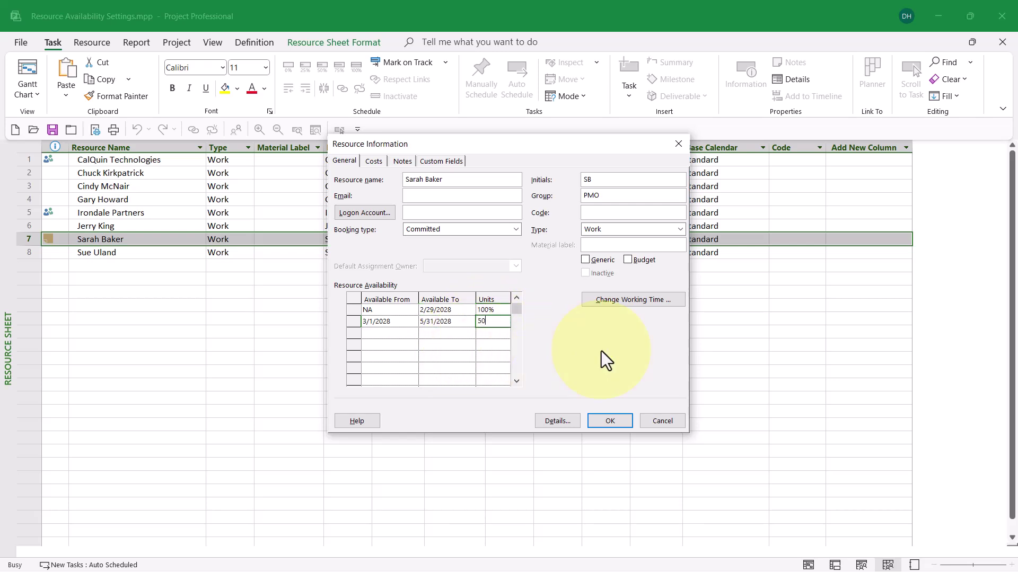
type("%")
Add a third availability row starting 6/1/2028 at 100% units, leaving its Available To date blank
left_click(409, 334)
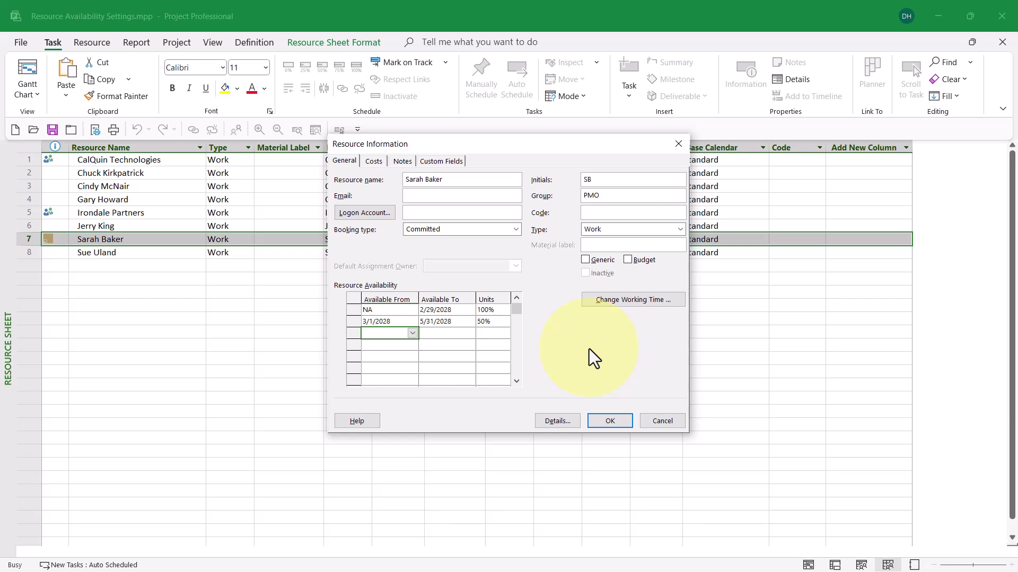
left_click(415, 336)
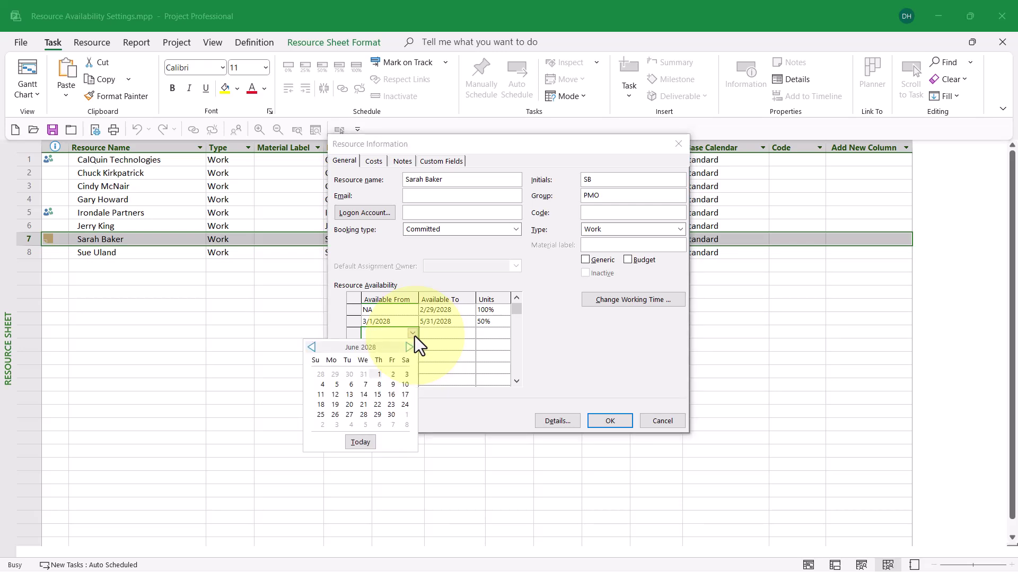
left_click(378, 374)
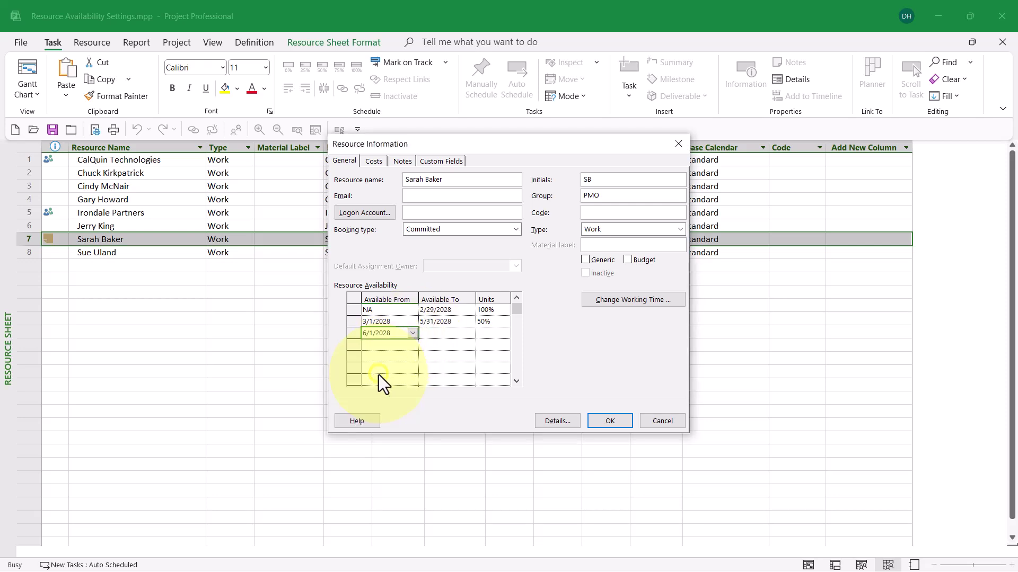
left_click(447, 333)
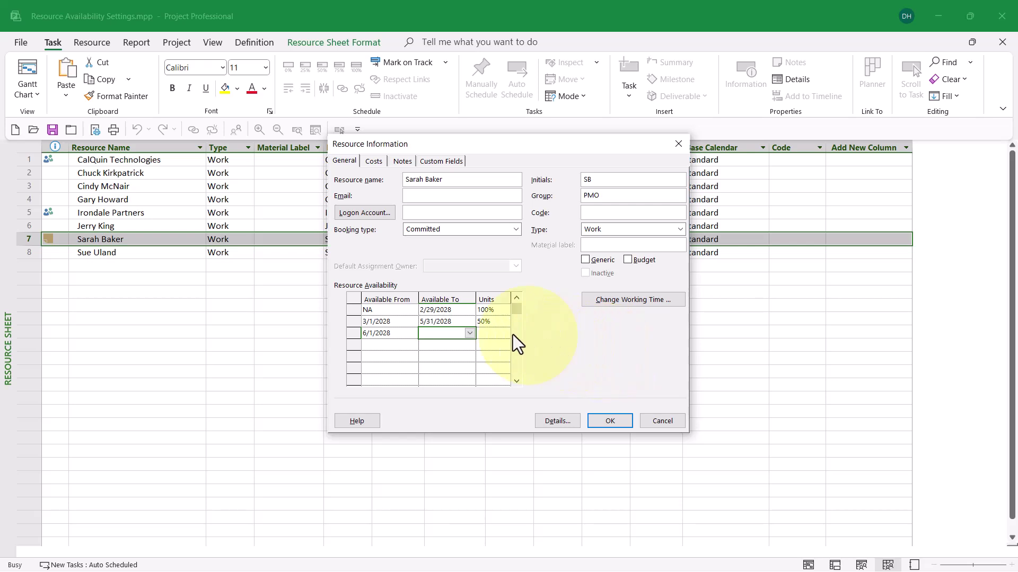
left_click(488, 332)
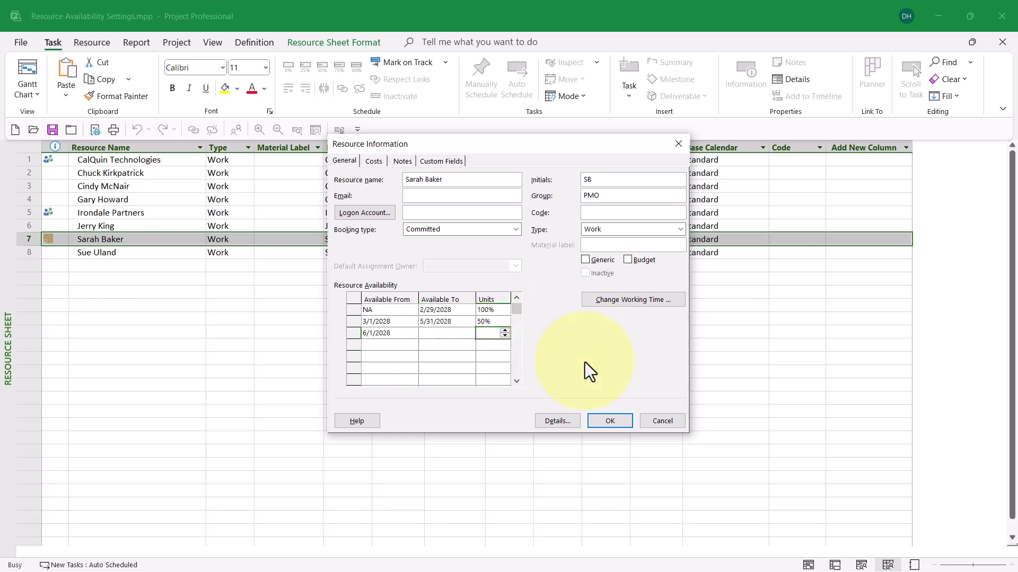
type("100%")
left_click(396, 342)
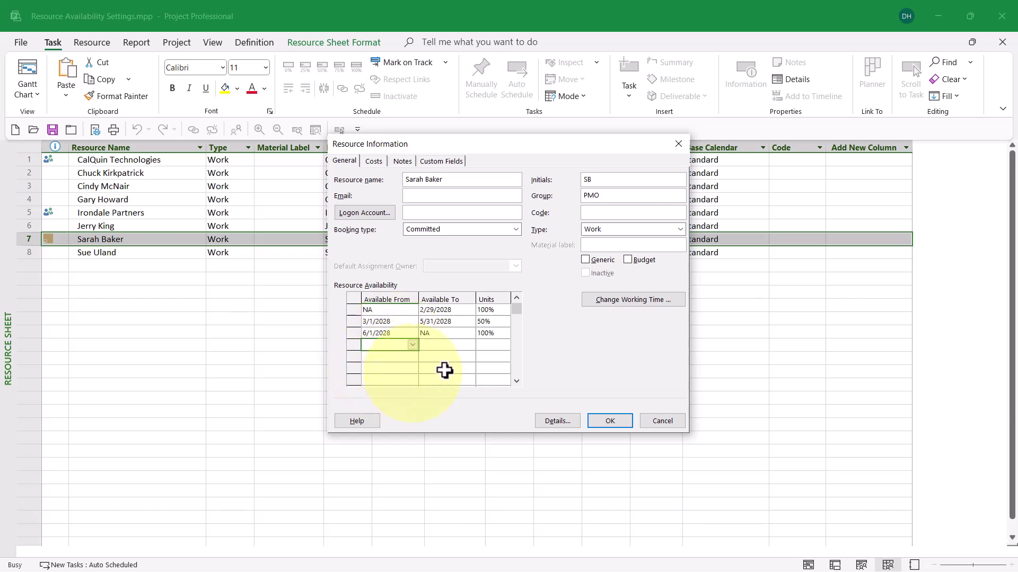
Review the dates and units across the PMO resource's three availability rows
left_click(449, 333)
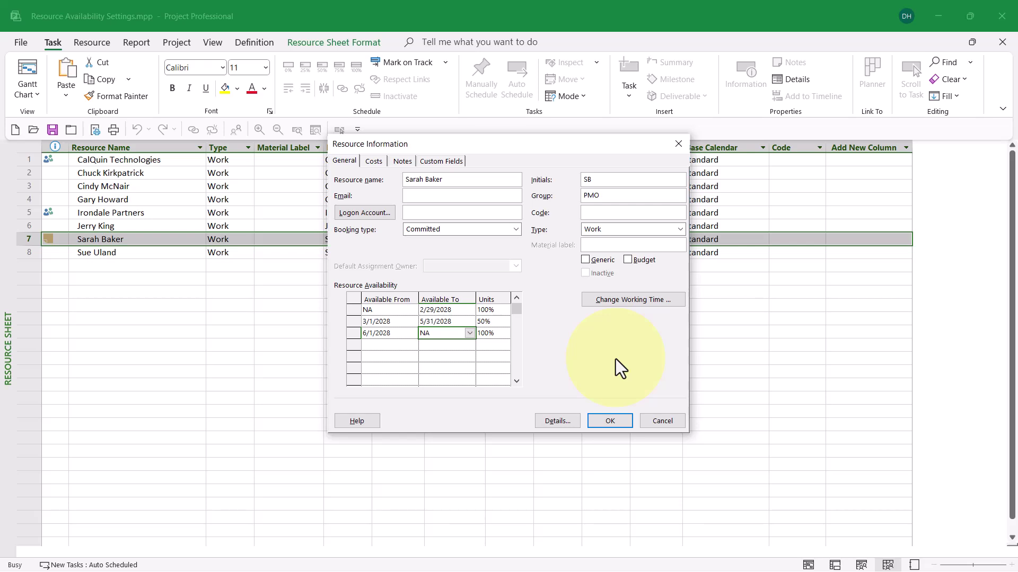
left_click(433, 311)
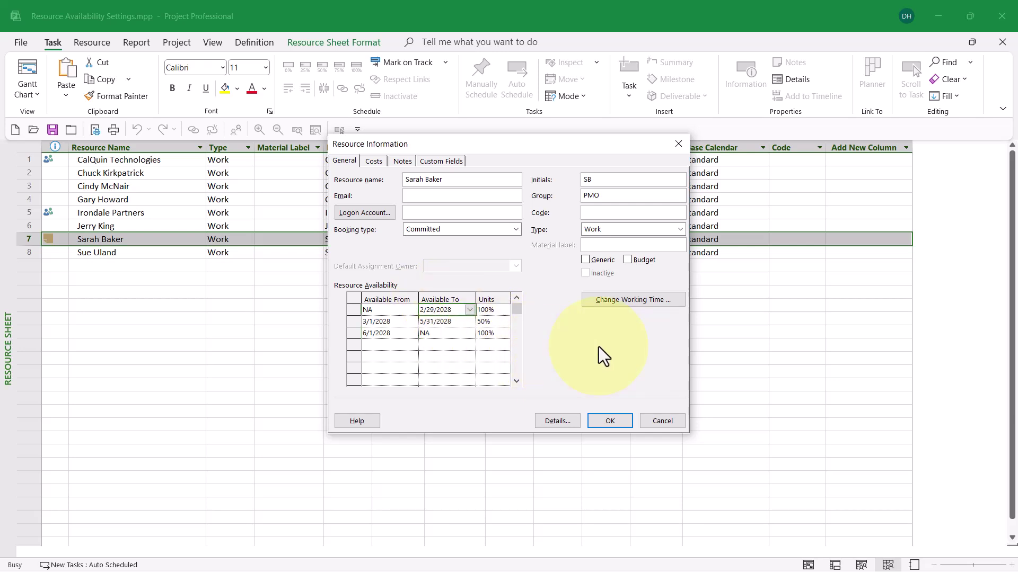
left_click(488, 311)
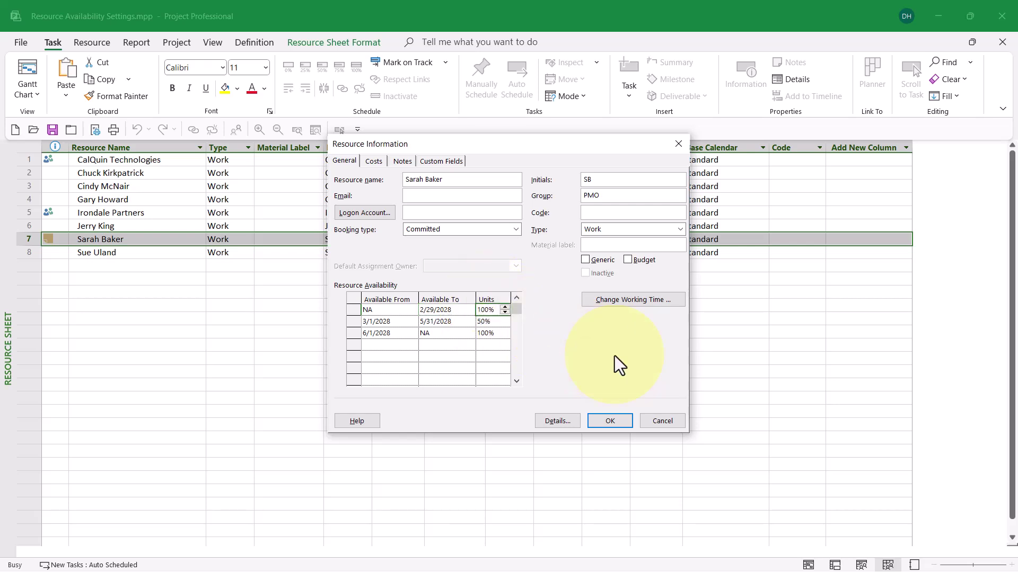
left_click(391, 323)
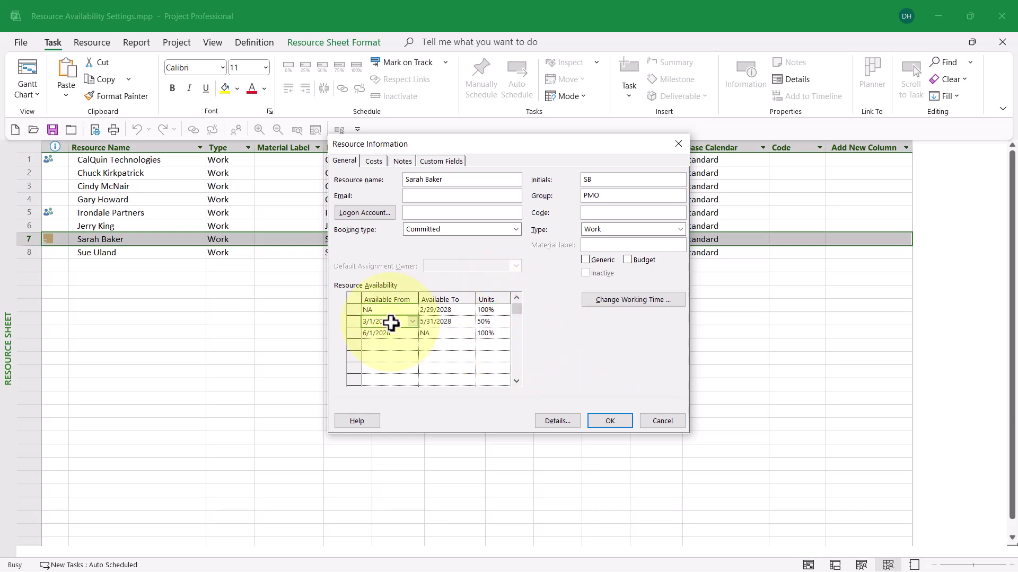
left_click(449, 324)
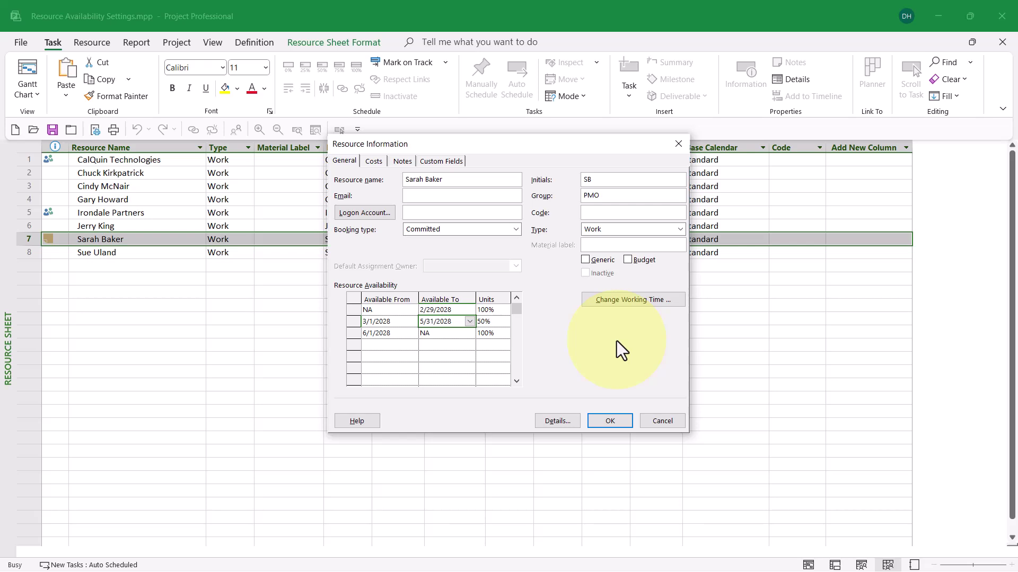
left_click(389, 333)
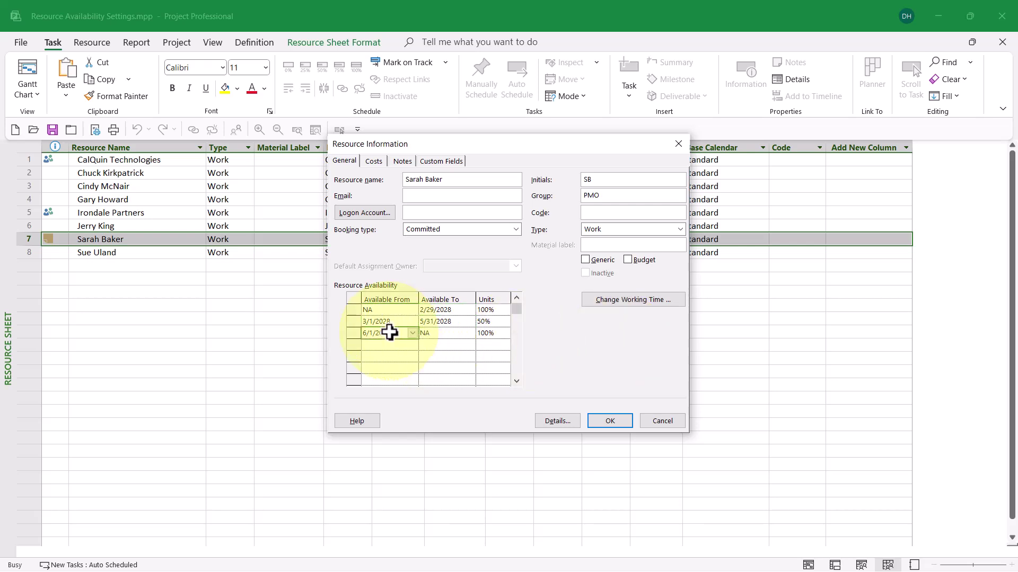
left_click(498, 334)
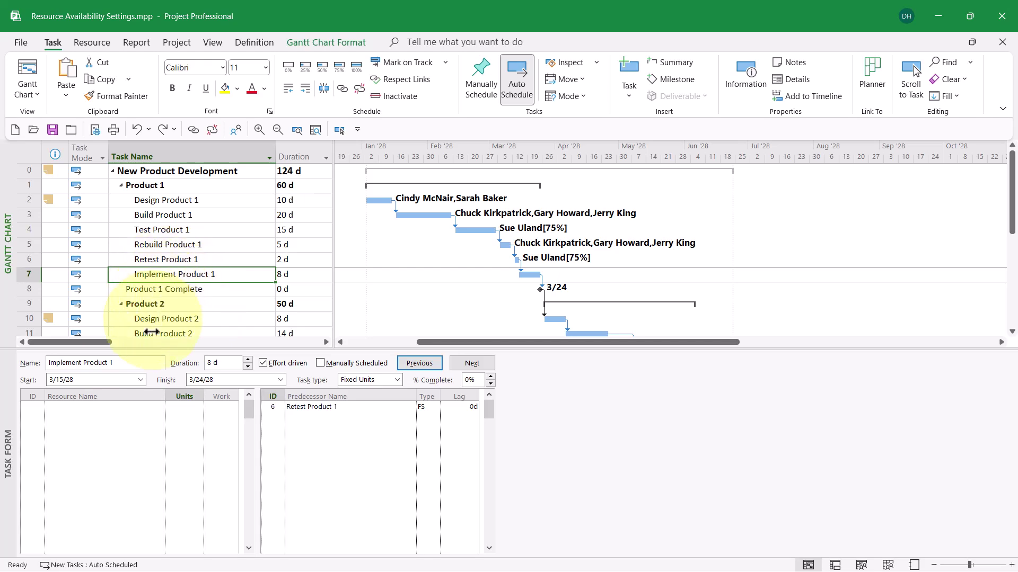
Assign the PMO resource to the Implement Product 1 task at 100% units
left_click(118, 406)
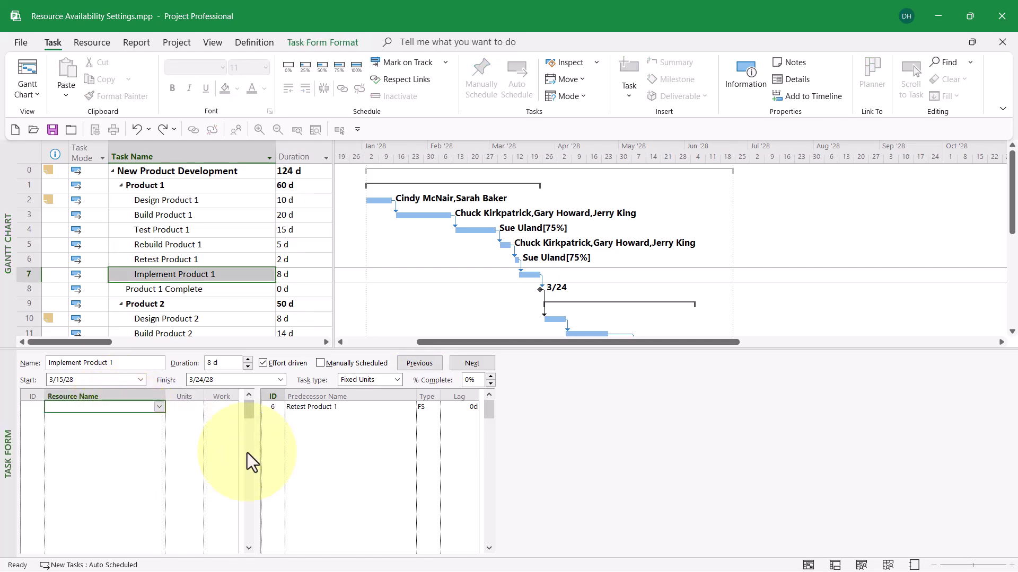
left_click(162, 409)
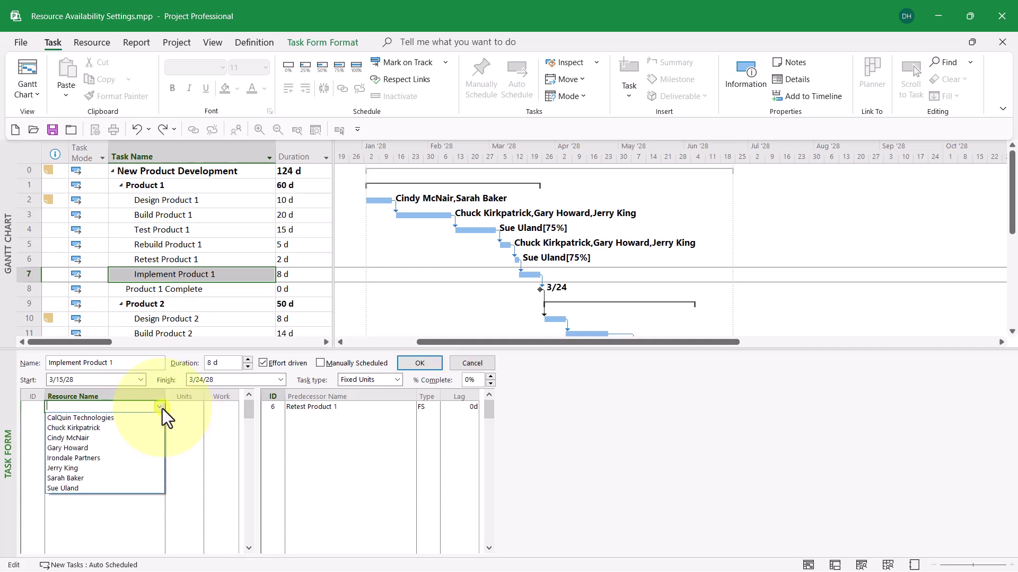
left_click(88, 481)
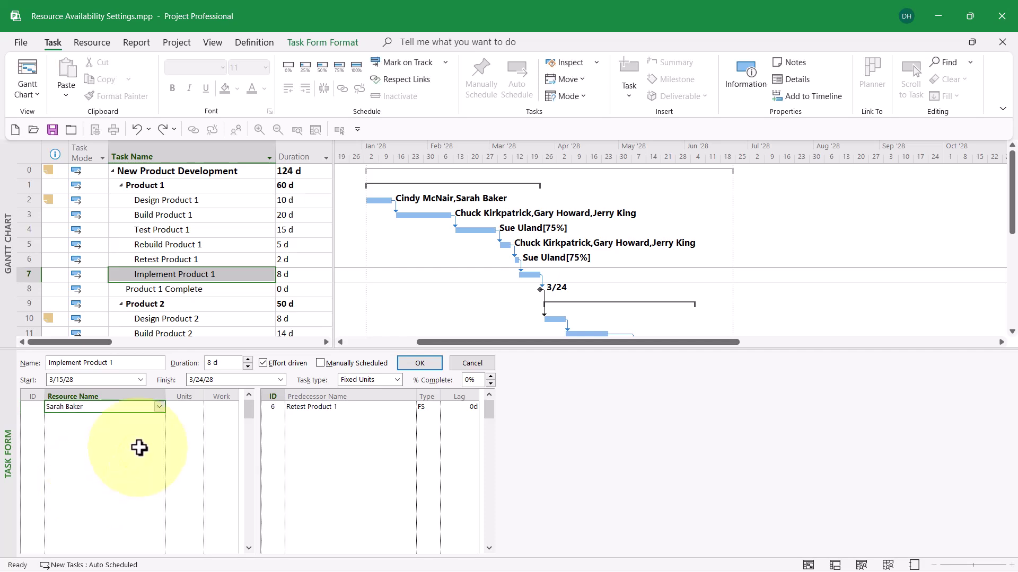
left_click(189, 408)
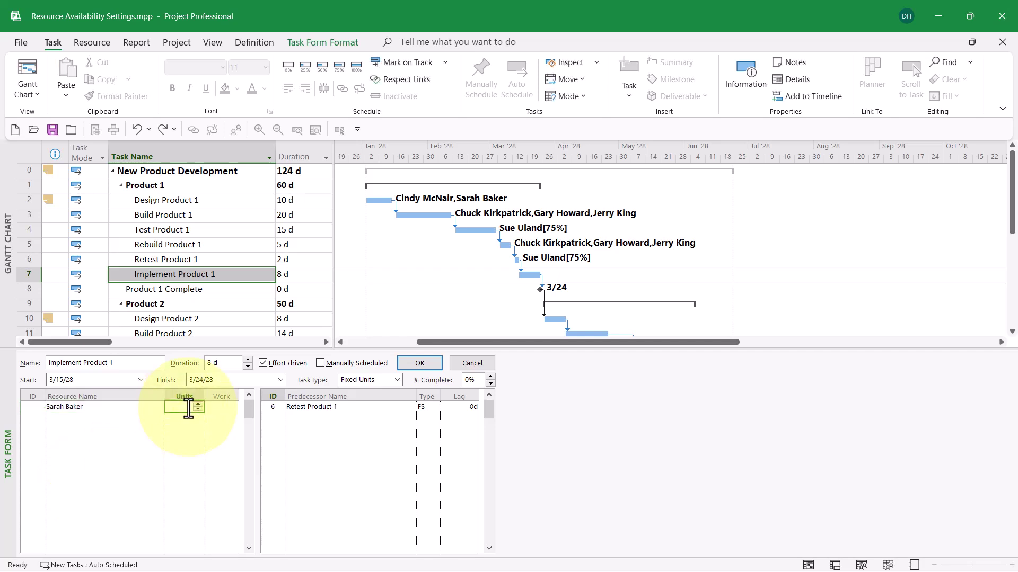
left_click(199, 404)
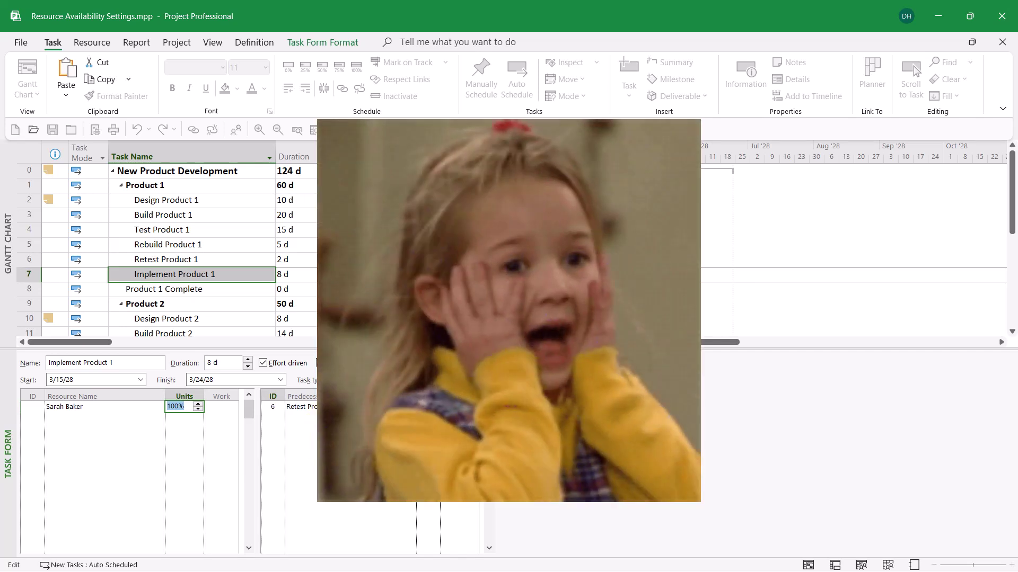
left_click(407, 365)
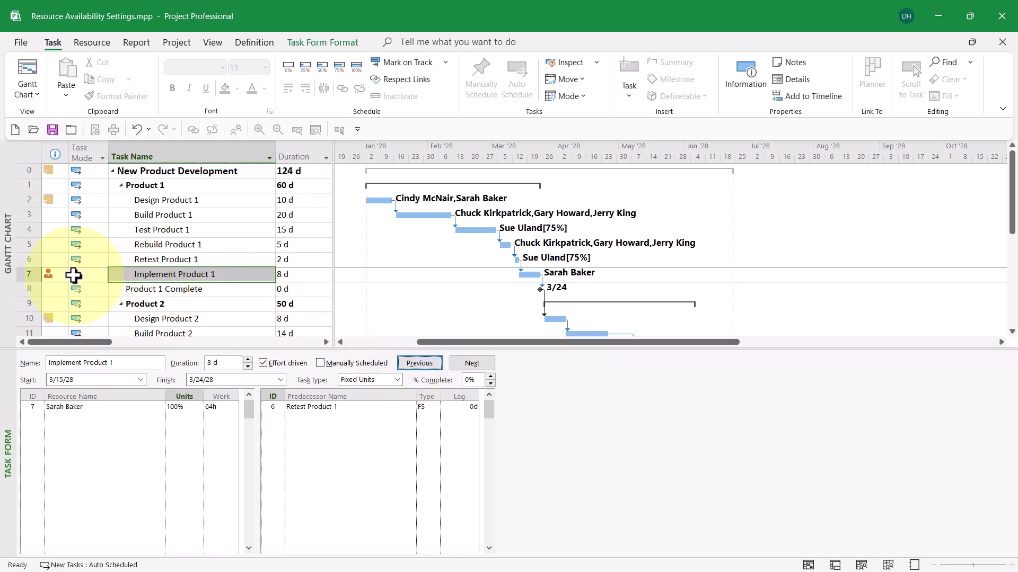
Check the overallocation indicator on Implement Product 1 and reduce the PMO resource's assignment units to 50%
mouse_move(55, 272)
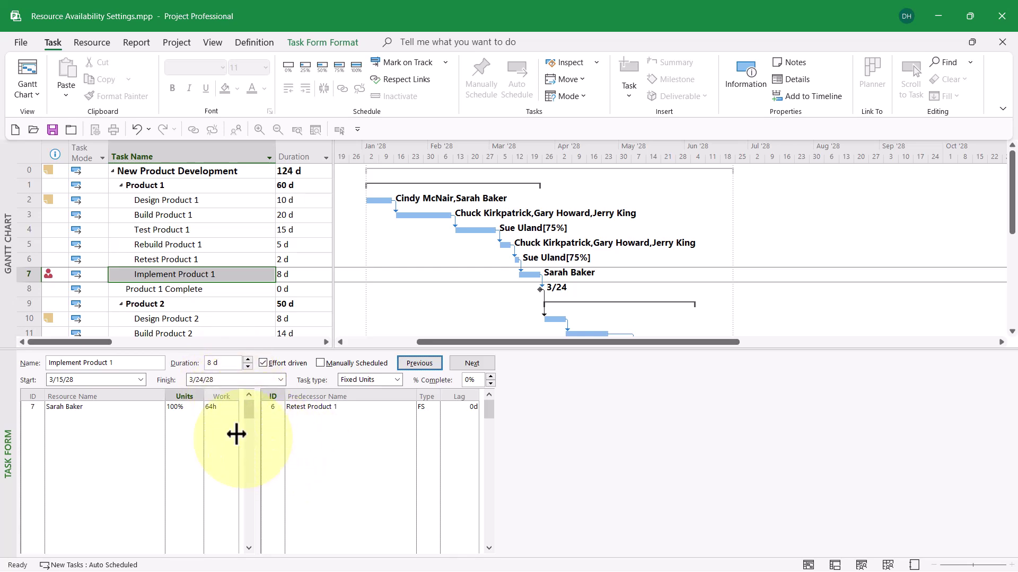
left_click(184, 407)
key("F2")
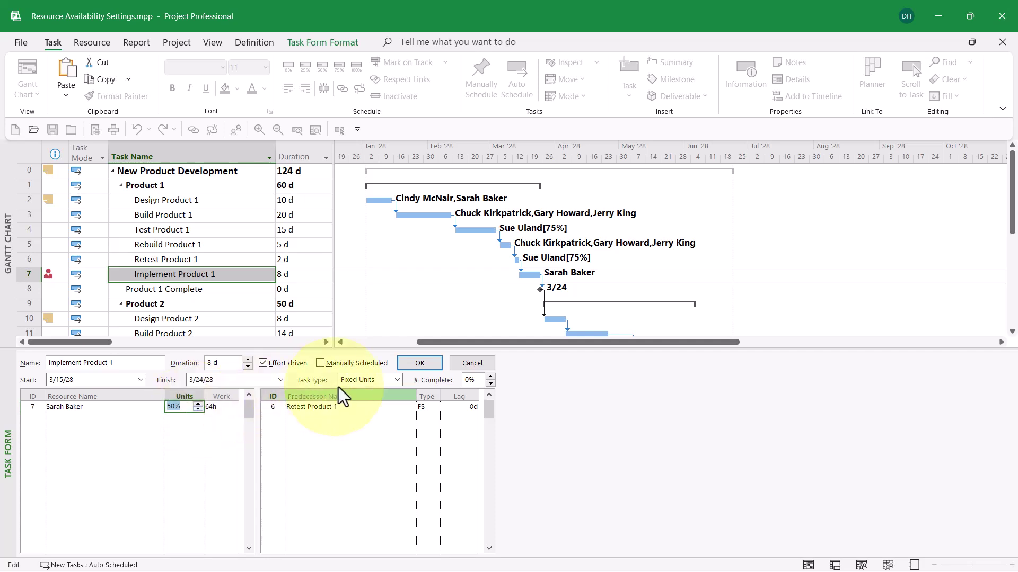
left_click(419, 363)
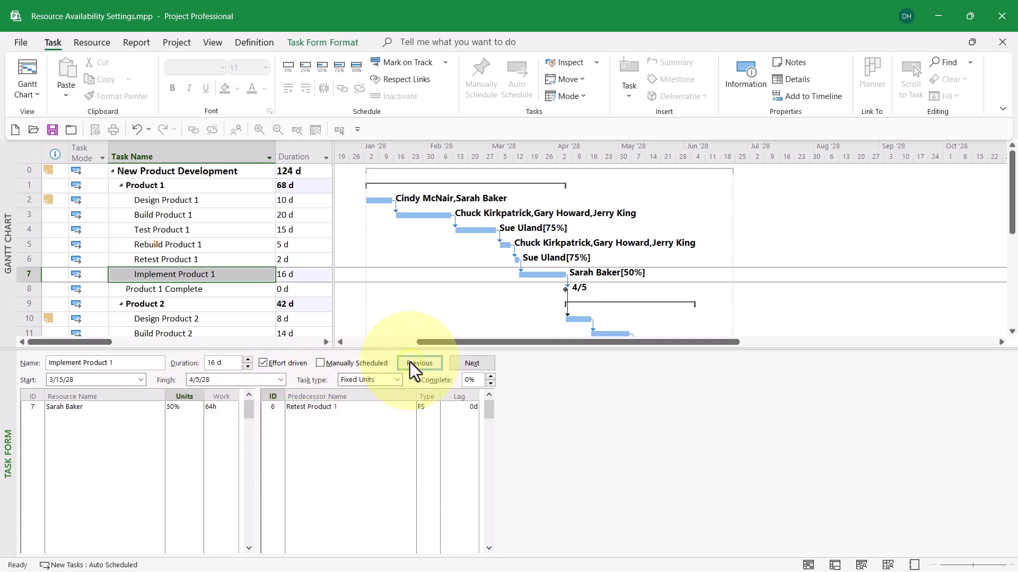